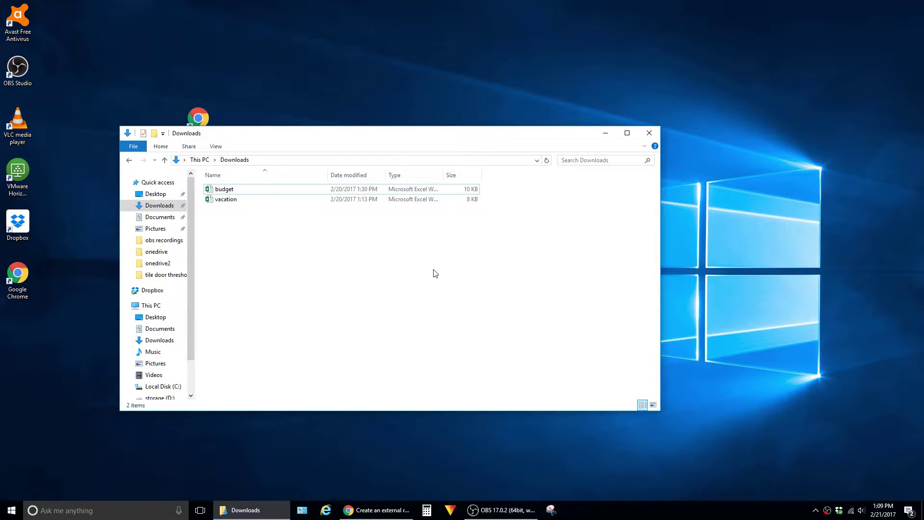
Open both workbooks and snap vacation.xlsx to the left half with budget filling the right half
{"action": "double_click", "coordinate": [241, 190]}
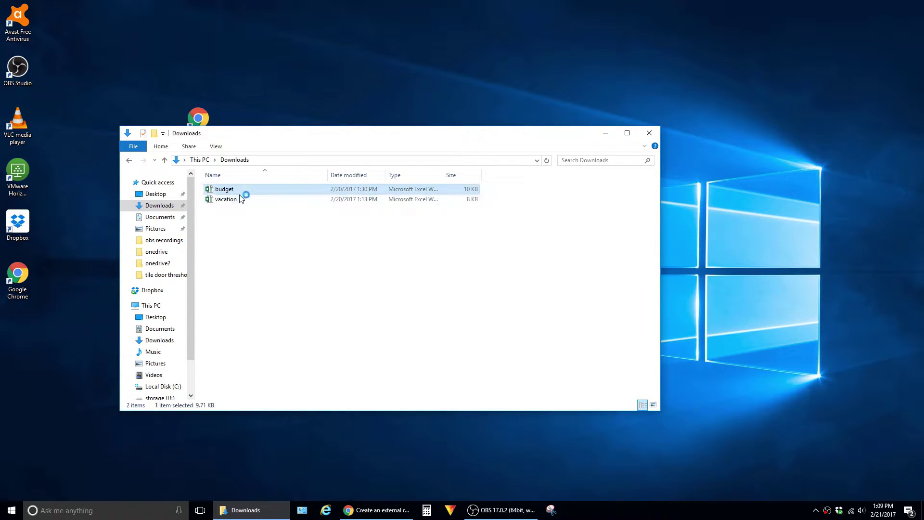
{"action": "double_click", "coordinate": [241, 199]}
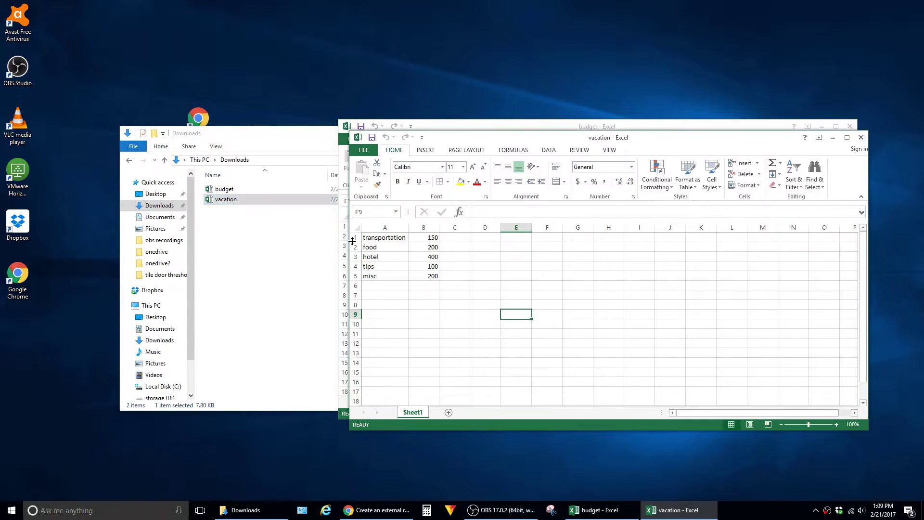
{"action": "left_click", "coordinate": [410, 254]}
{"action": "key", "text": "super+Left"}
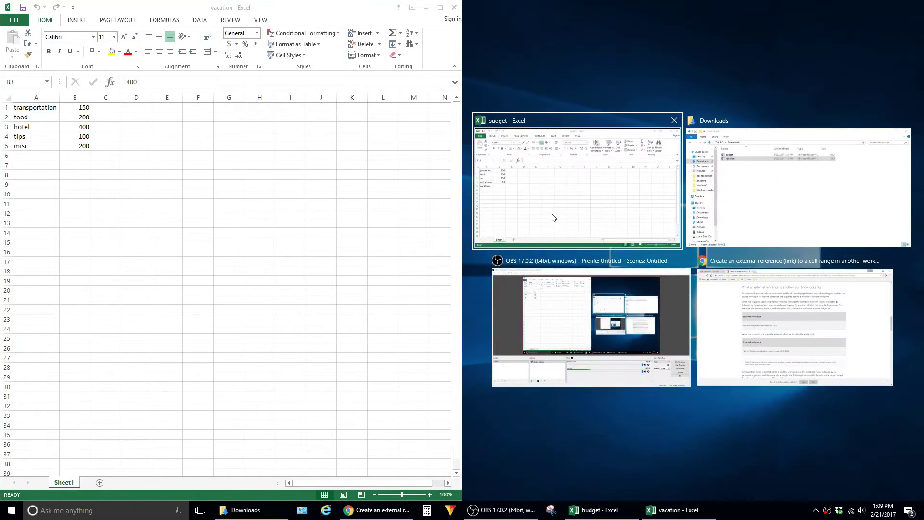
{"action": "left_click", "coordinate": [550, 214]}
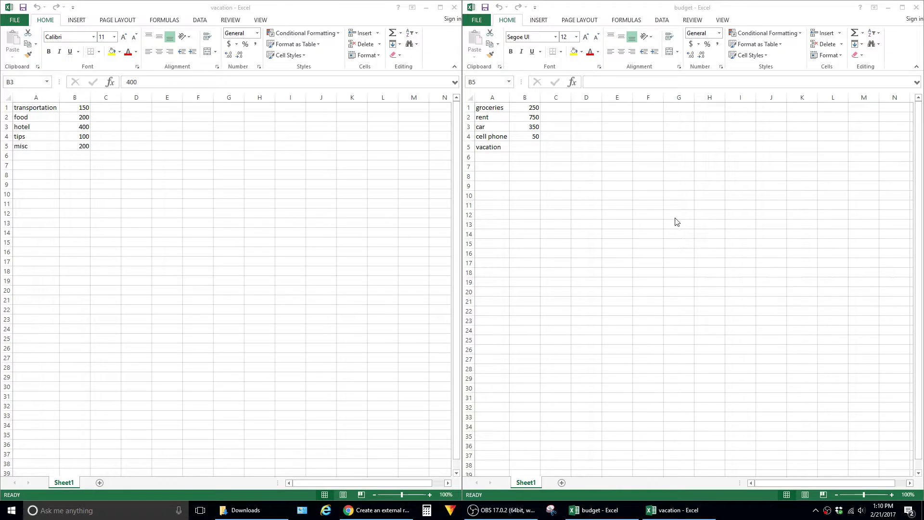
Inspect budget B5 and the vacation amounts in B1 and B5 before linking them
{"action": "left_click", "coordinate": [534, 152]}
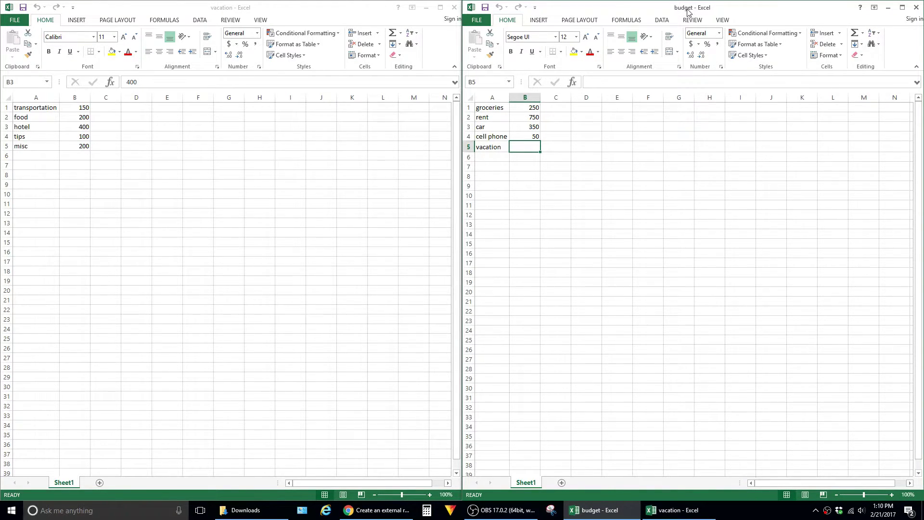
{"action": "left_click", "coordinate": [84, 108]}
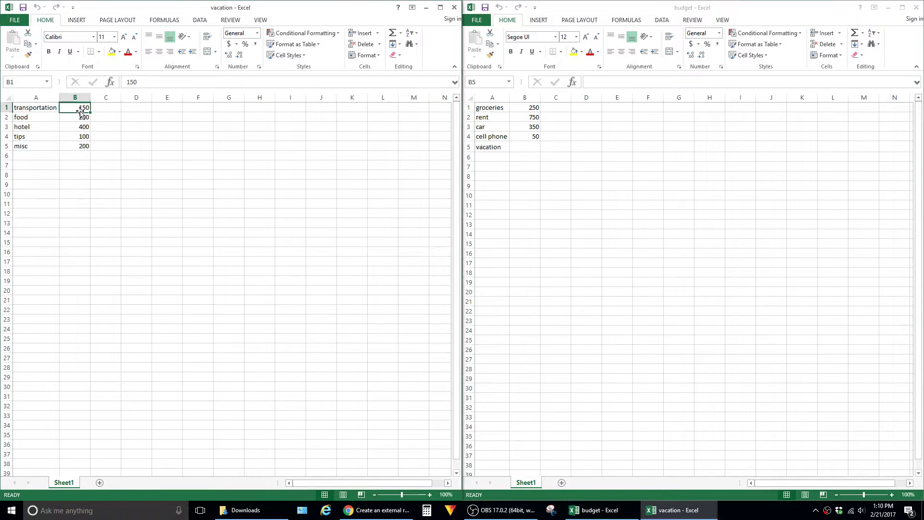
{"action": "left_click", "coordinate": [75, 146]}
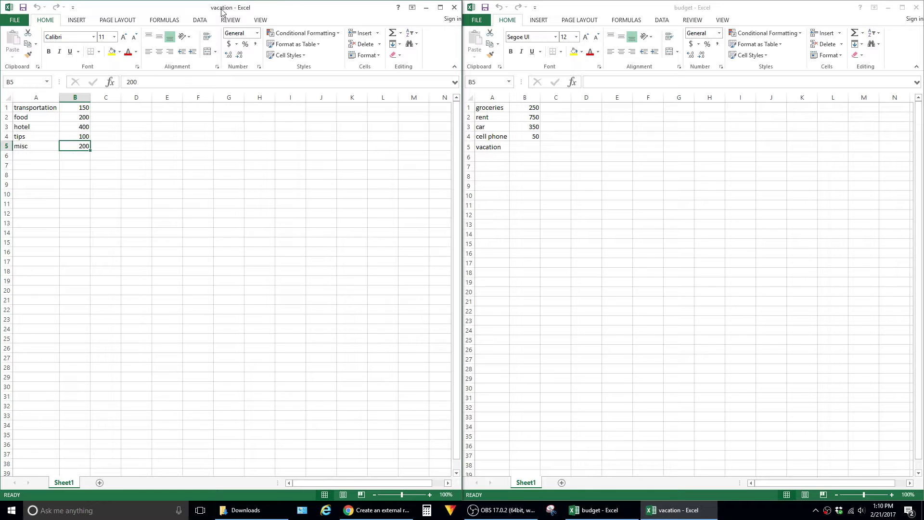
Enter =sum([vacation.xlsx]Sheet1!b1:b5) in budget B5 so it shows 1050
{"action": "left_click", "coordinate": [533, 148]}
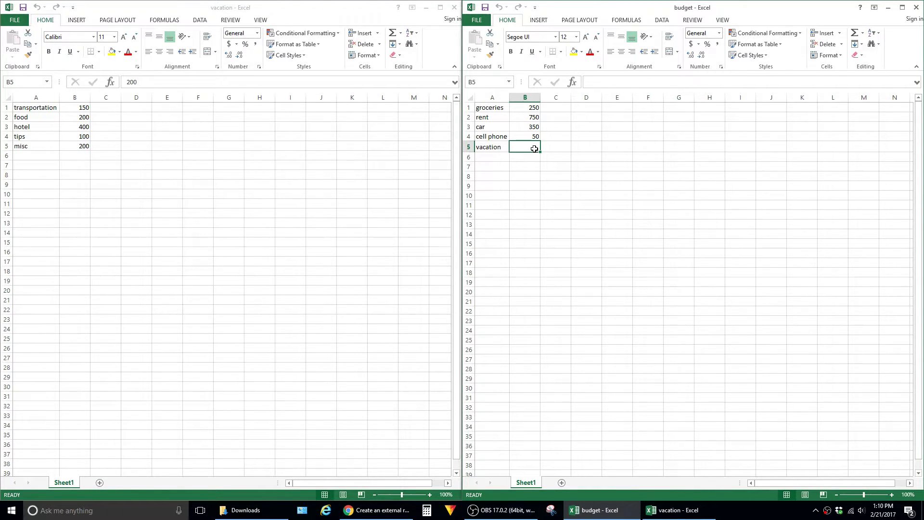
{"action": "type", "text": "=sum"}
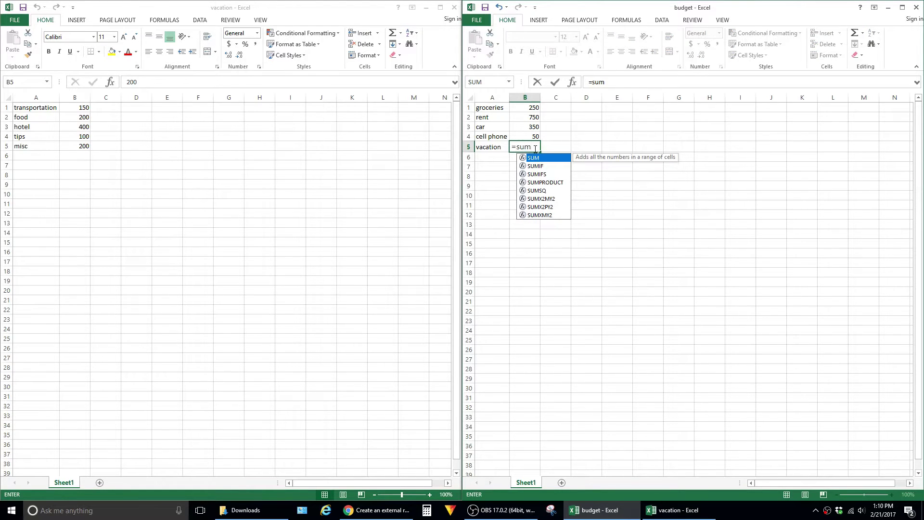
{"action": "type", "text": "(["}
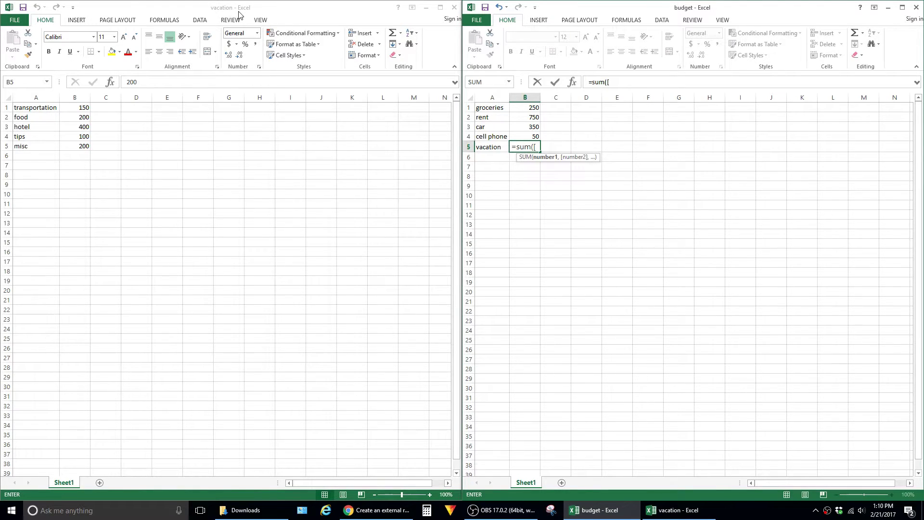
{"action": "type", "text": "vacation.x"}
{"action": "type", "text": "lsx"}
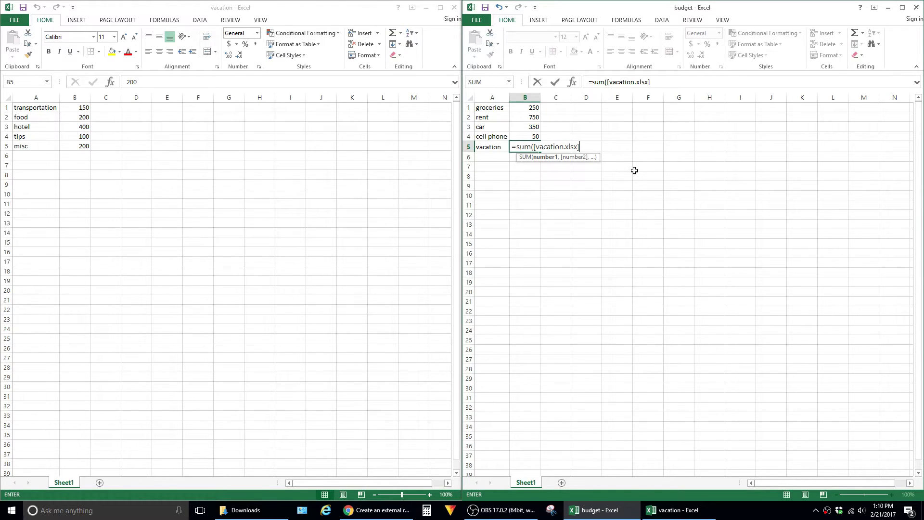
{"action": "type", "text": "Shee"}
{"action": "type", "text": "t1!"}
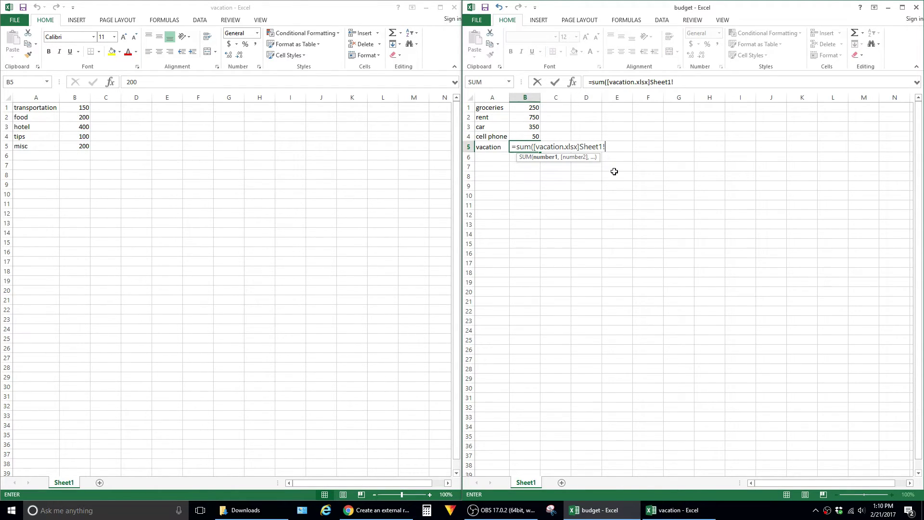
{"action": "type", "text": "b1:b5"}
{"action": "key", "text": "Return"}
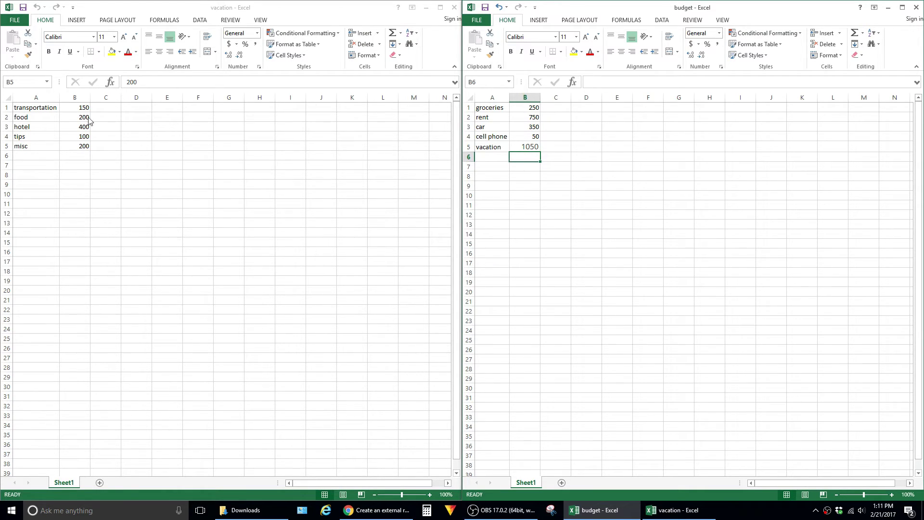
Change the vacation tips amount in B4 to 200 so budget B5 updates to 1150
{"action": "left_click", "coordinate": [84, 148]}
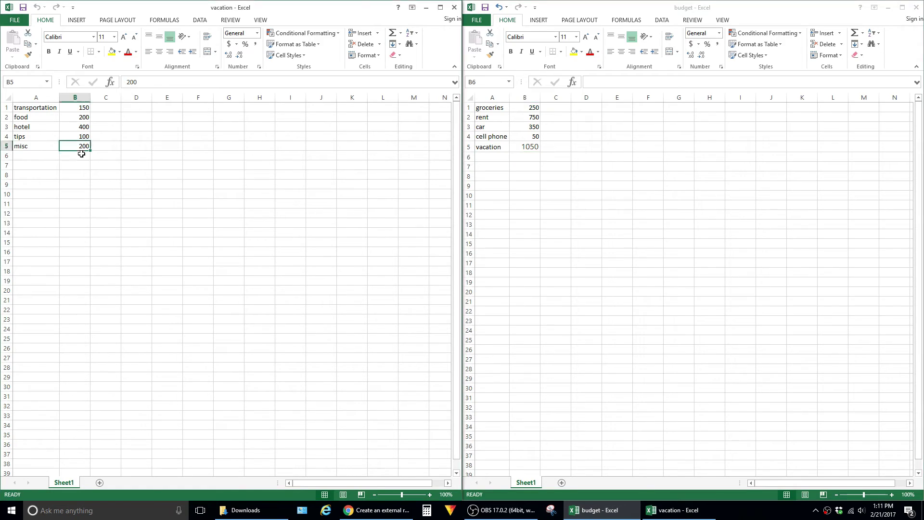
{"action": "left_click", "coordinate": [537, 160]}
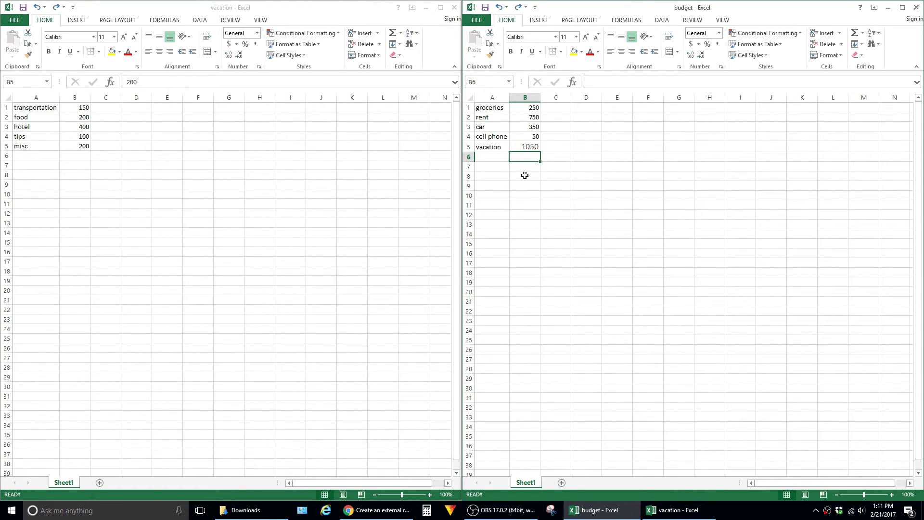
{"action": "left_click", "coordinate": [89, 123]}
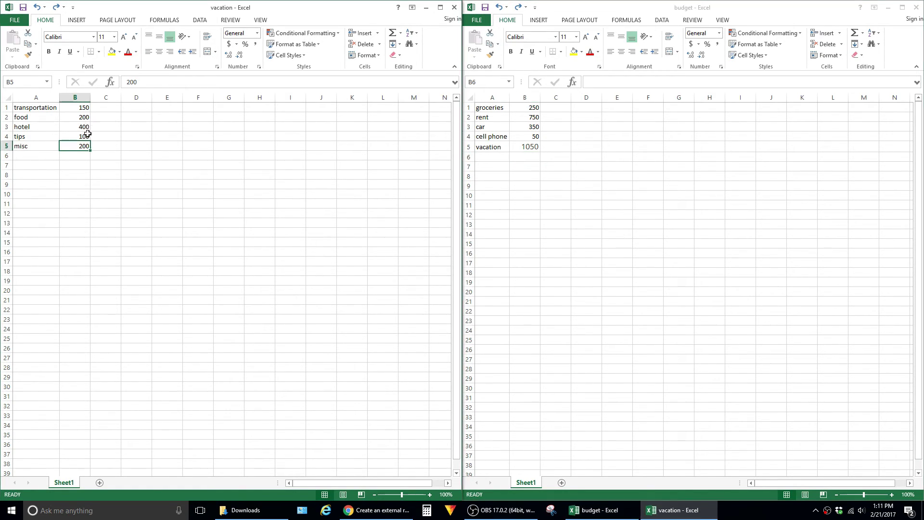
{"action": "type", "text": "20"}
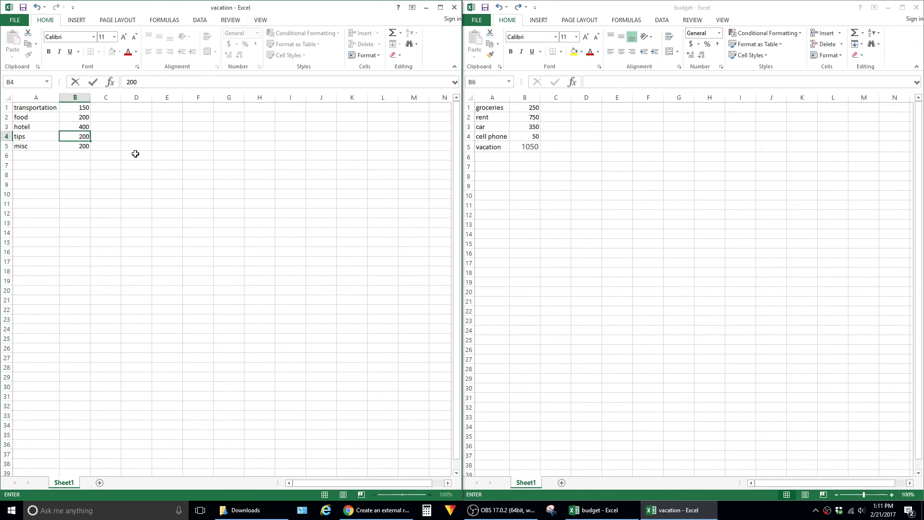
{"action": "left_click", "coordinate": [135, 154]}
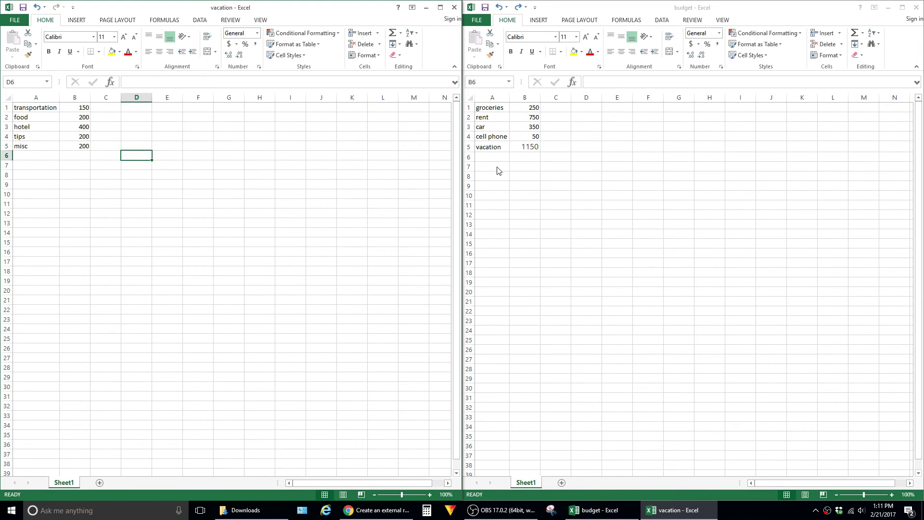